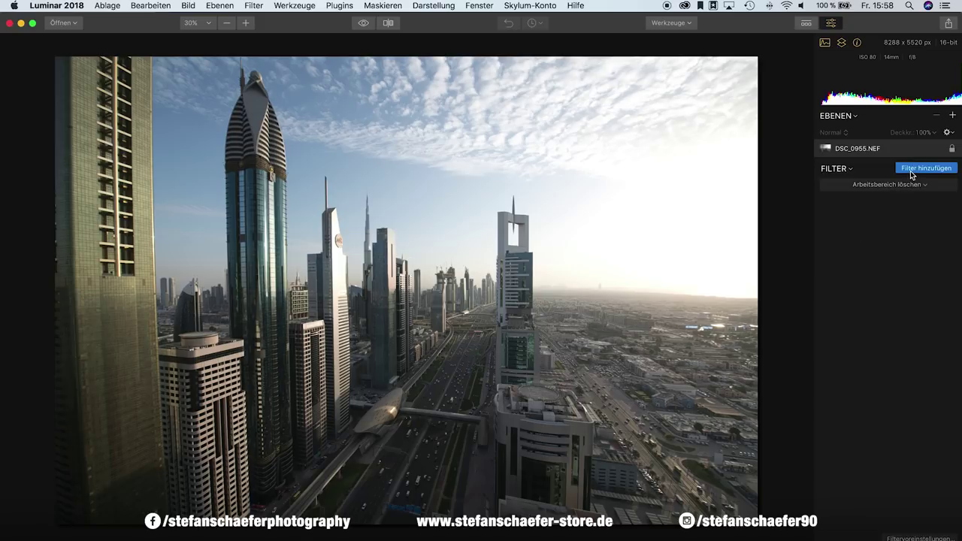
# Step: Apply the 'Accent - Verbessert durch AI' filter to the skyline photo with strength 59
pyautogui.click(910, 171)
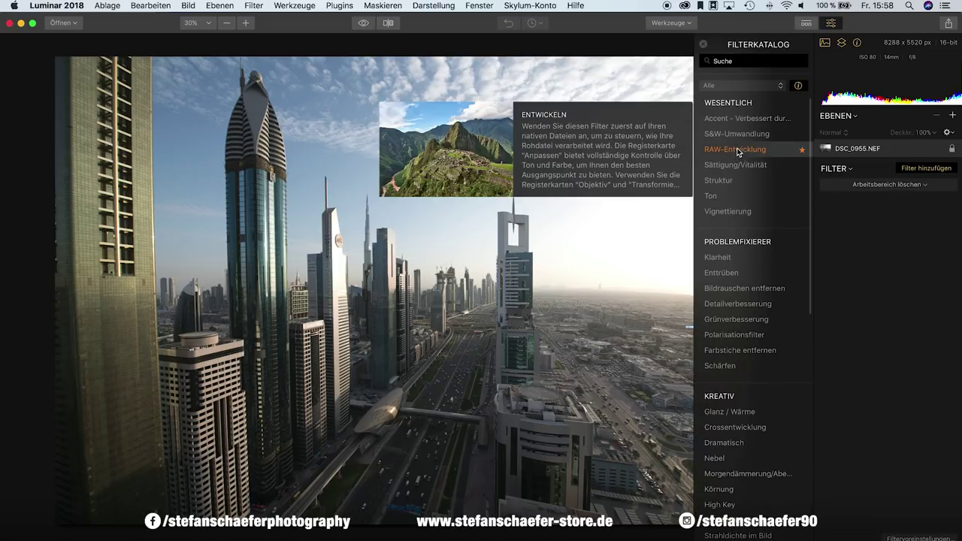
pyautogui.moveTo(748, 119)
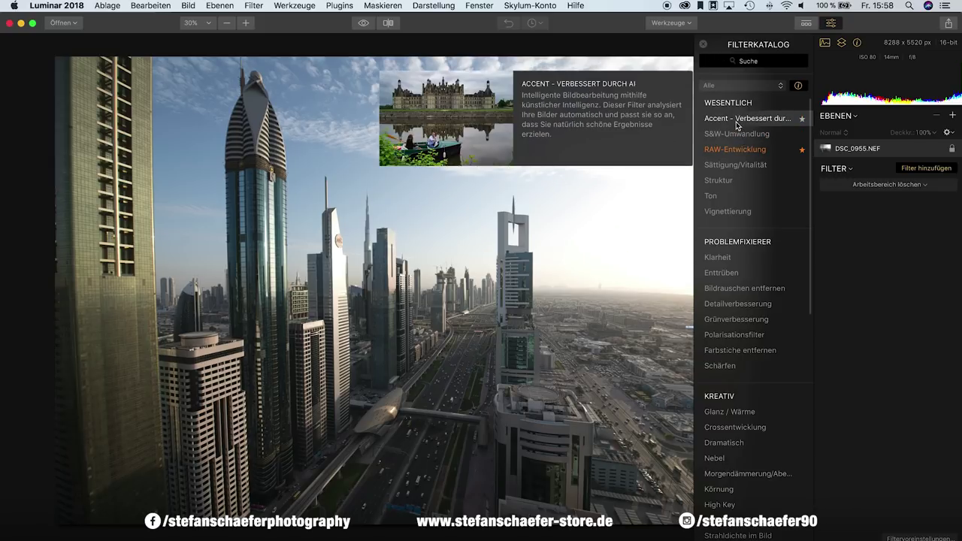
pyautogui.click(736, 123)
pyautogui.moveTo(891, 235)
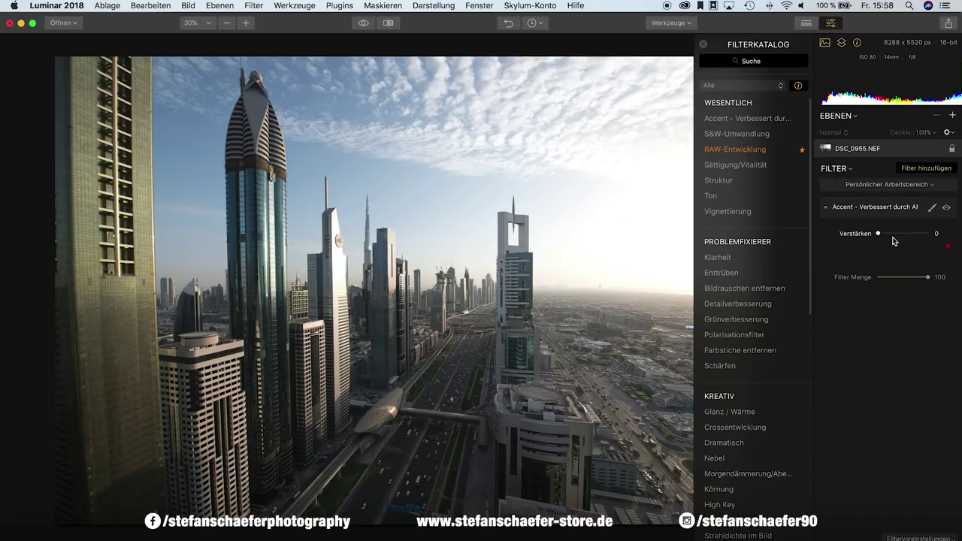
pyautogui.moveTo(878, 233); pyautogui.dragTo(909, 235)
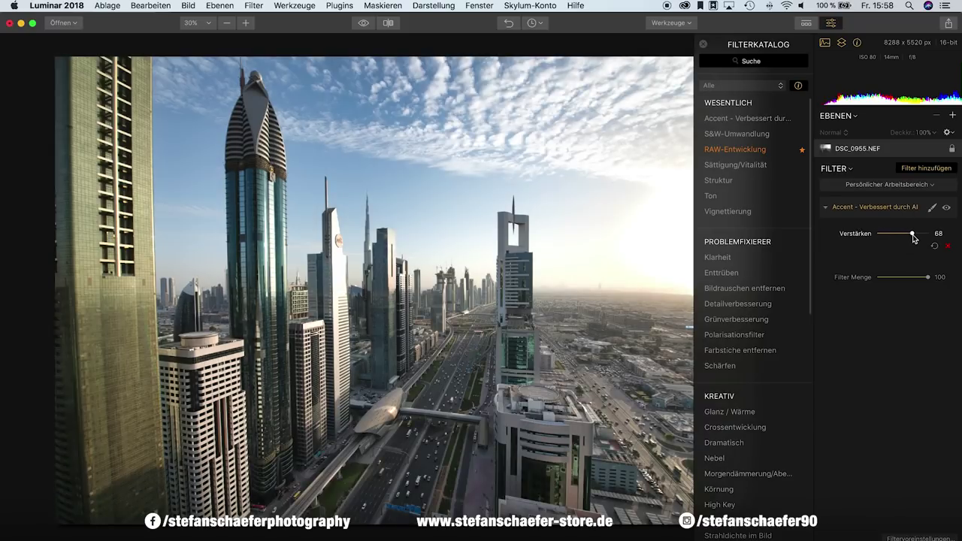
pyautogui.moveTo(912, 235)
pyautogui.mouseDown()
pyautogui.moveTo(872, 238)
pyautogui.moveTo(932, 238)
pyautogui.mouseUp()
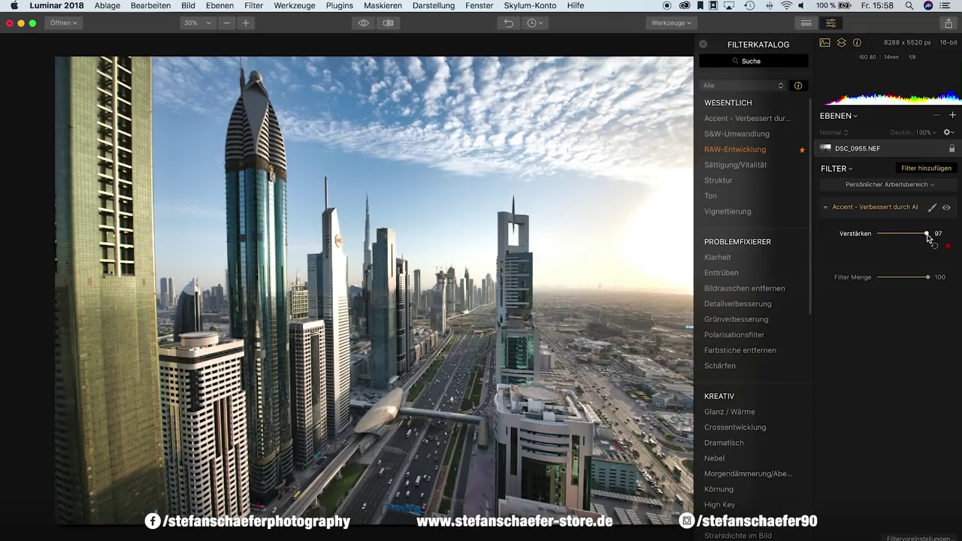
pyautogui.moveTo(930, 238)
pyautogui.mouseDown()
pyautogui.moveTo(901, 238)
pyautogui.moveTo(908, 234)
pyautogui.mouseUp()
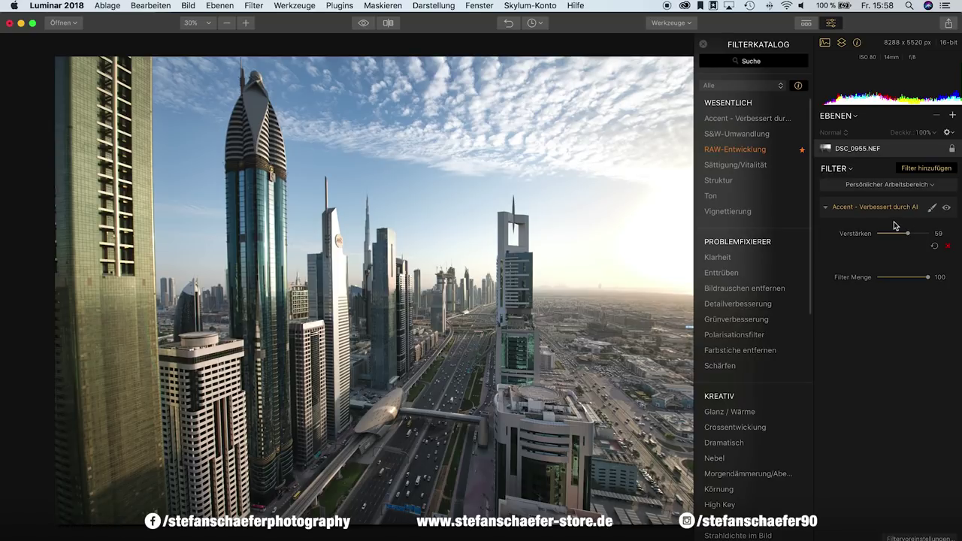
pyautogui.moveTo(735, 149)
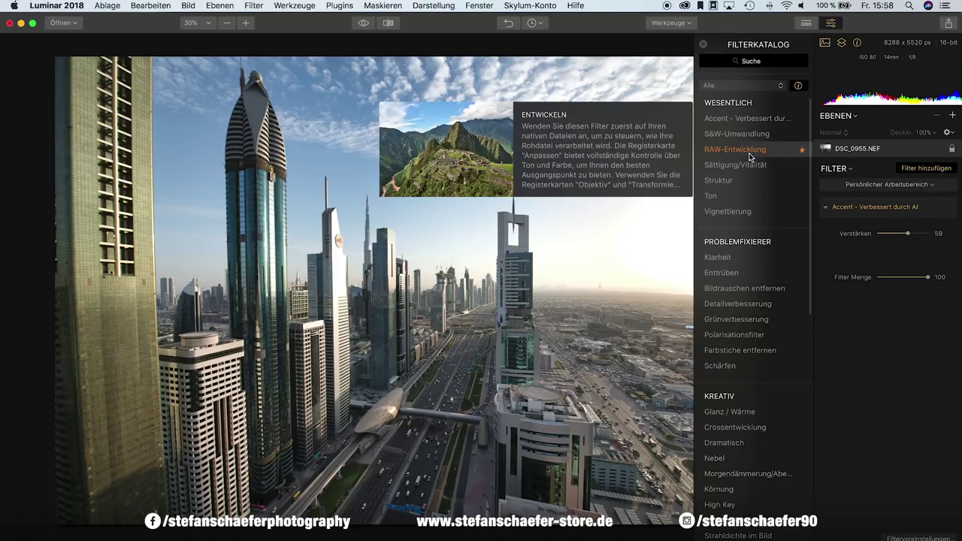
# Step: Add RAW-Entwicklung with Glanzlicht -49, Schatten 14, Temperatur 6066 and Färbung 9
pyautogui.click(750, 157)
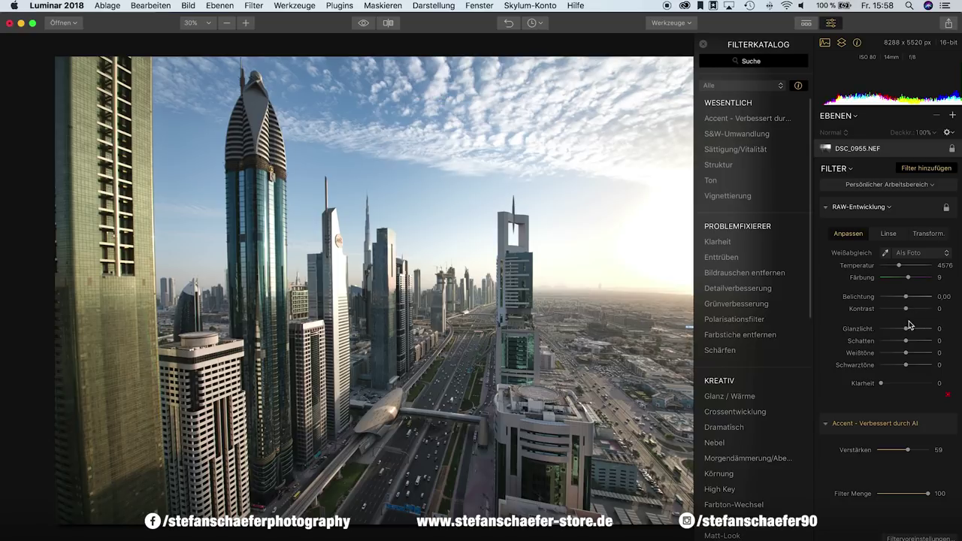
pyautogui.moveTo(905, 340)
pyautogui.mouseDown()
pyautogui.moveTo(912, 344)
pyautogui.moveTo(892, 332)
pyautogui.mouseUp()
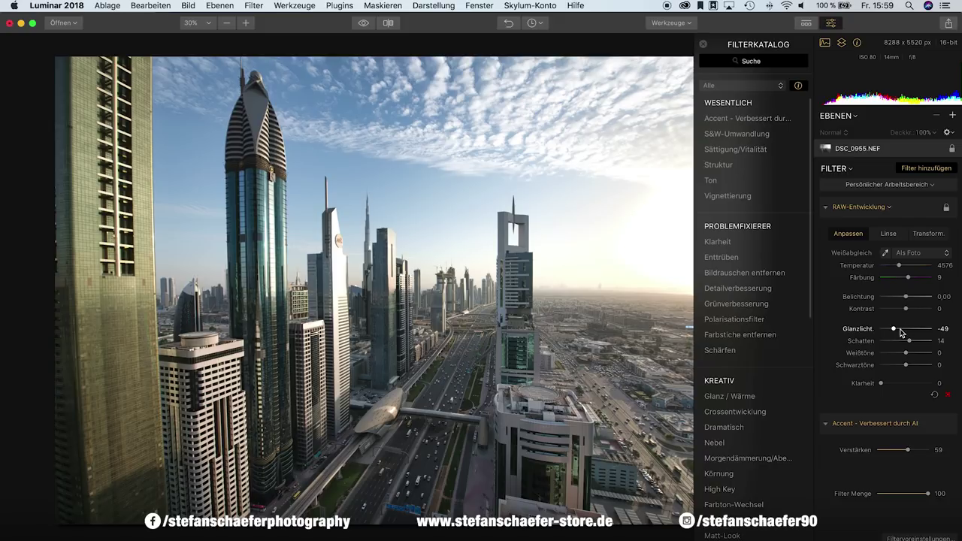
pyautogui.moveTo(905, 268); pyautogui.dragTo(906, 269)
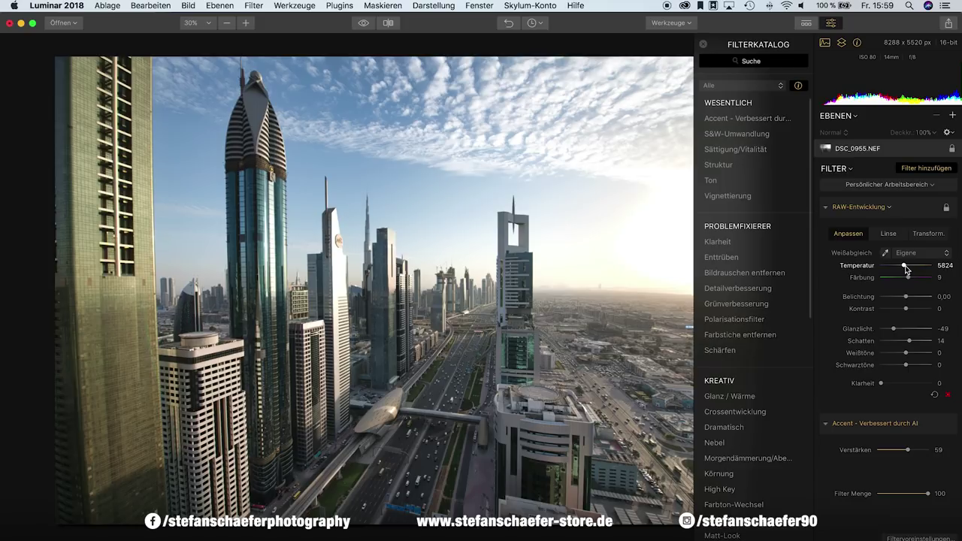
pyautogui.moveTo(906, 269); pyautogui.dragTo(907, 269)
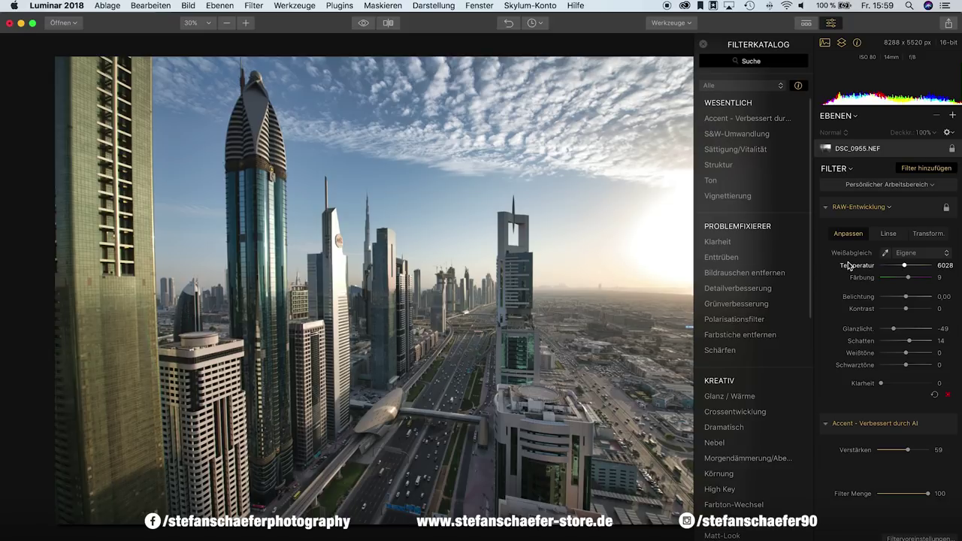
pyautogui.moveTo(906, 269); pyautogui.dragTo(908, 268)
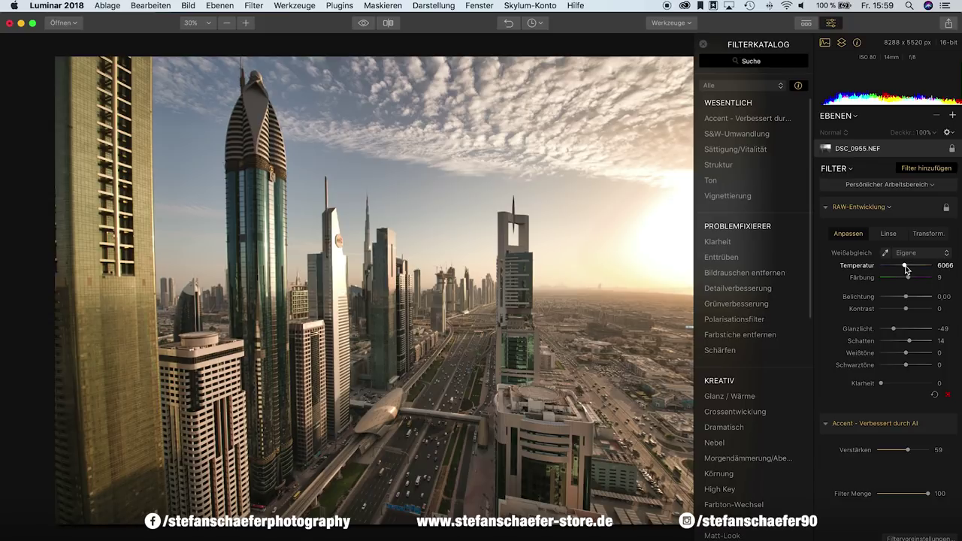
pyautogui.moveTo(907, 280); pyautogui.dragTo(909, 281)
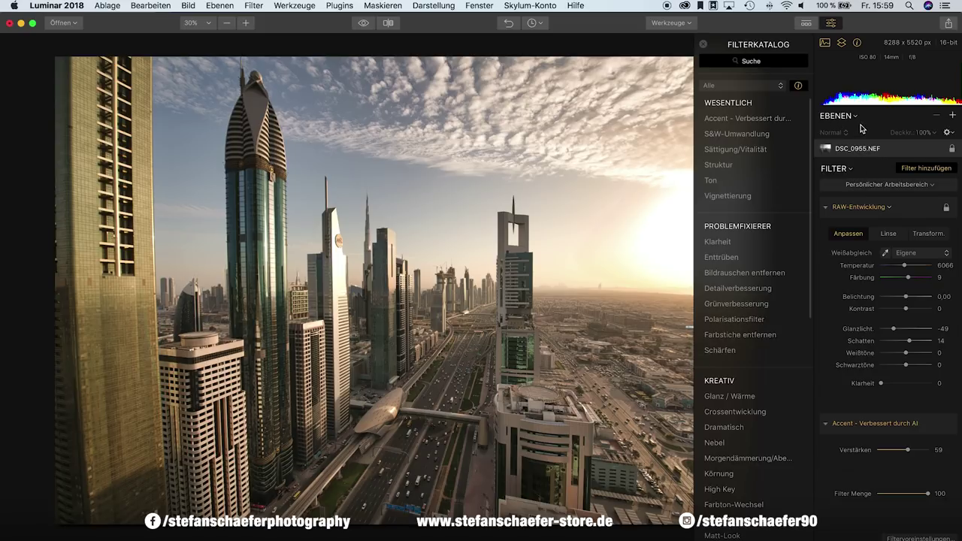
# Step: Create a new cloned layer of the edited photo above DSC_0955.NEF
pyautogui.click(953, 117)
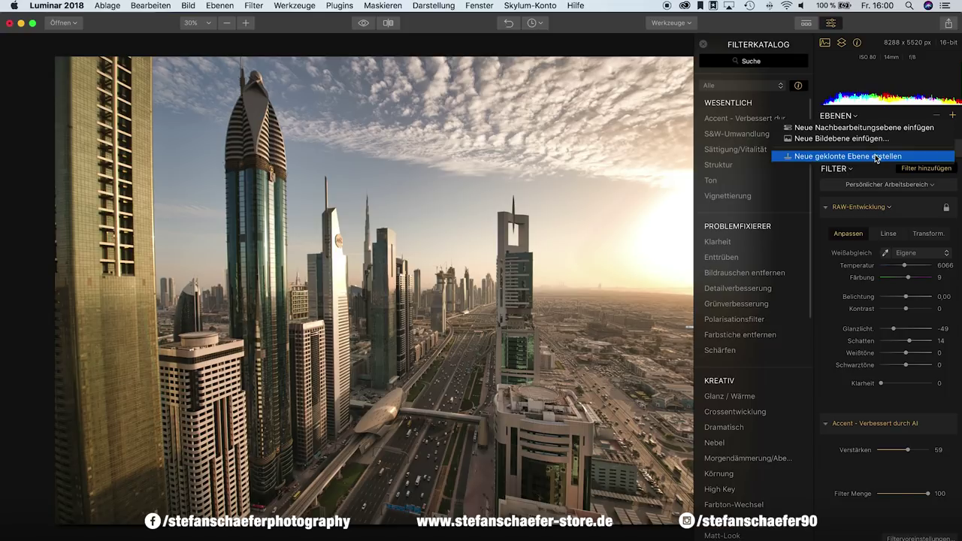
pyautogui.click(876, 156)
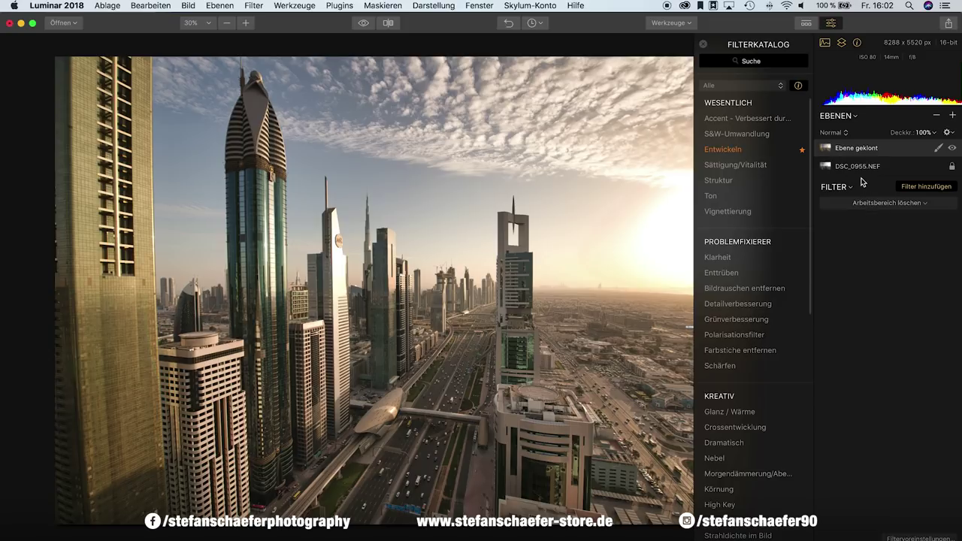
# Step: Delete the 'Ebene geklont' layer and insert a new empty adjustment layer, Ebene 1
pyautogui.click(859, 168)
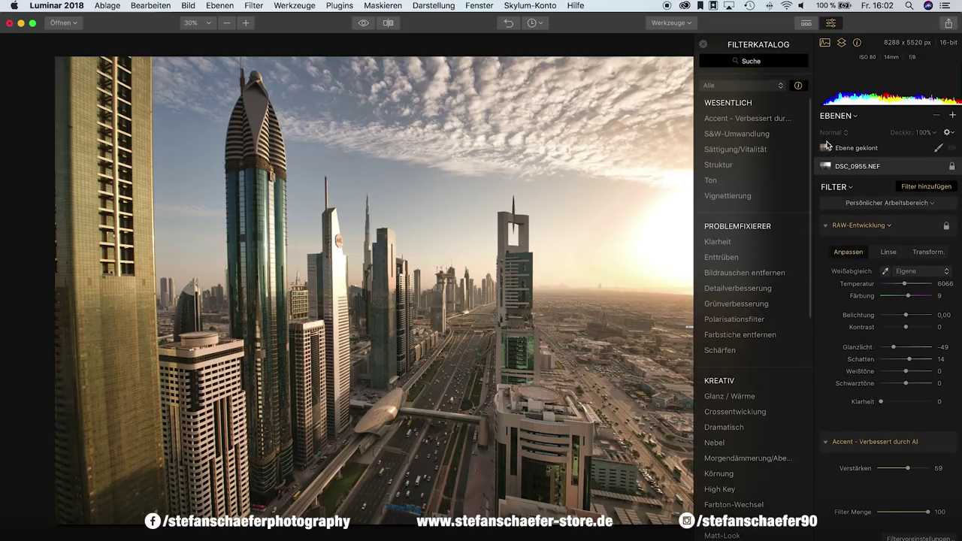
pyautogui.click(856, 151)
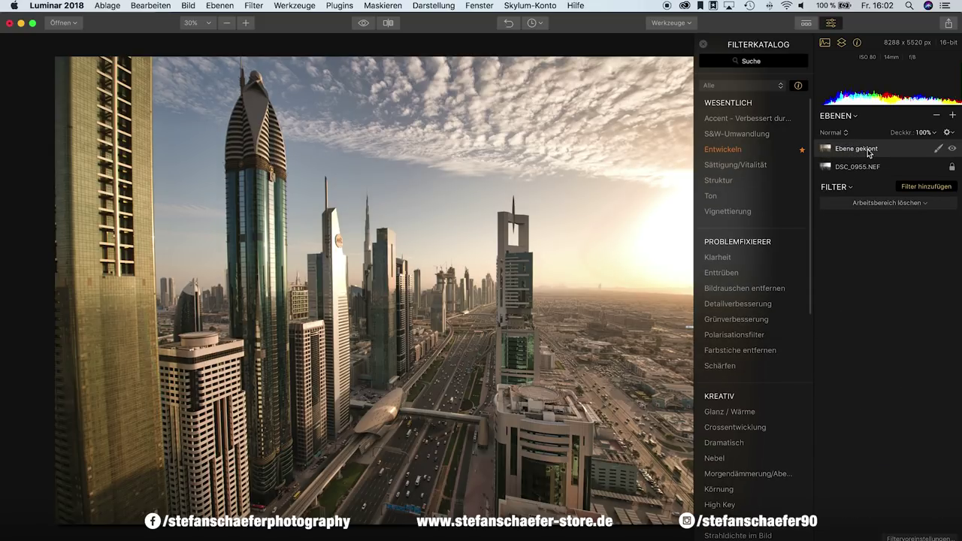
pyautogui.rightClick(870, 153)
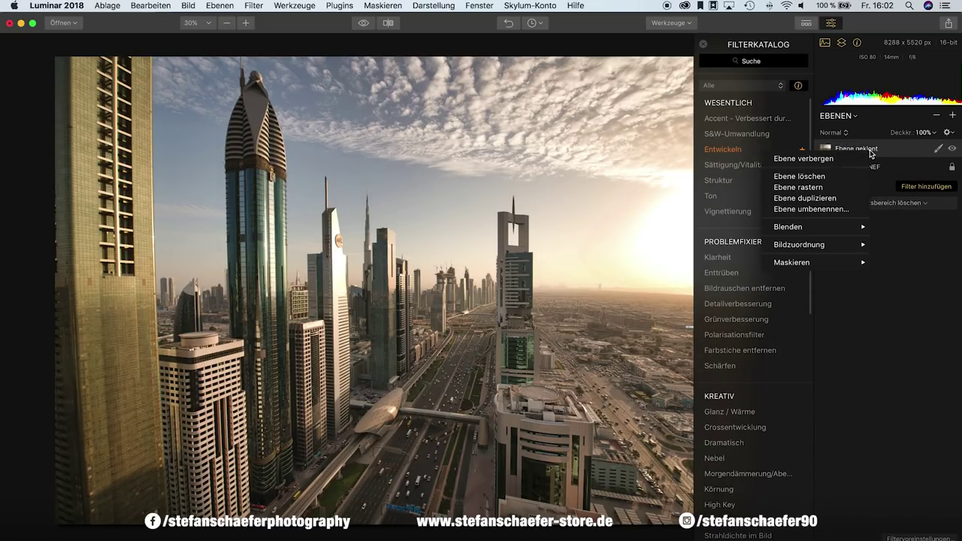
pyautogui.click(815, 178)
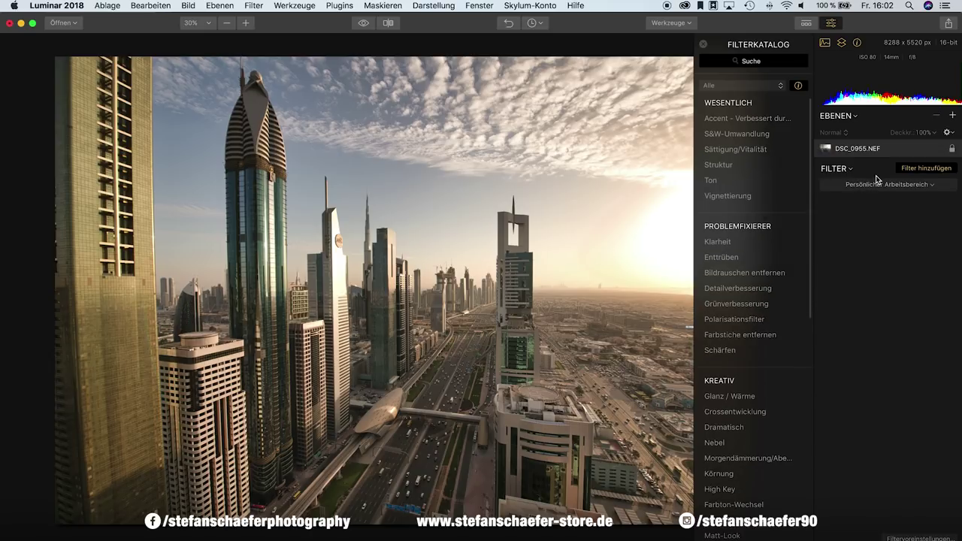
pyautogui.click(952, 115)
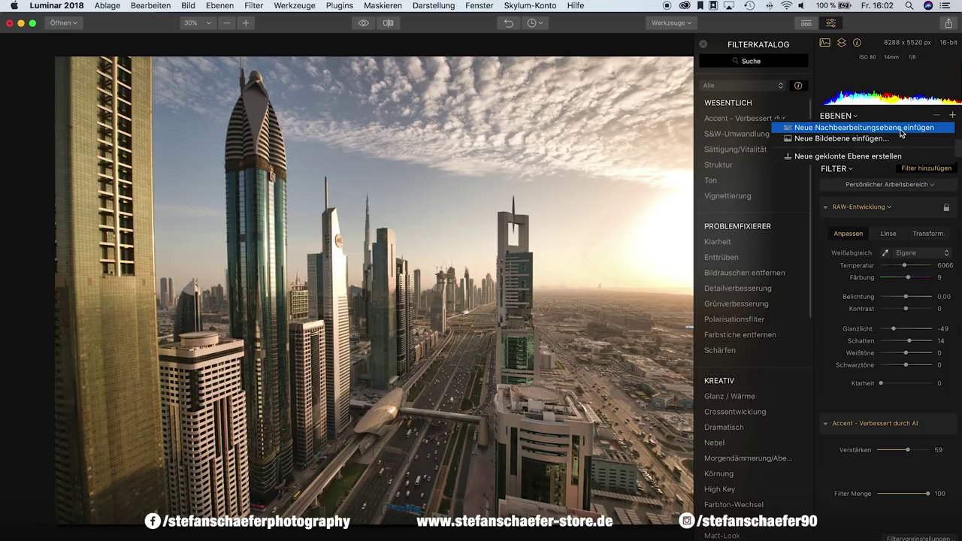
pyautogui.click(948, 127)
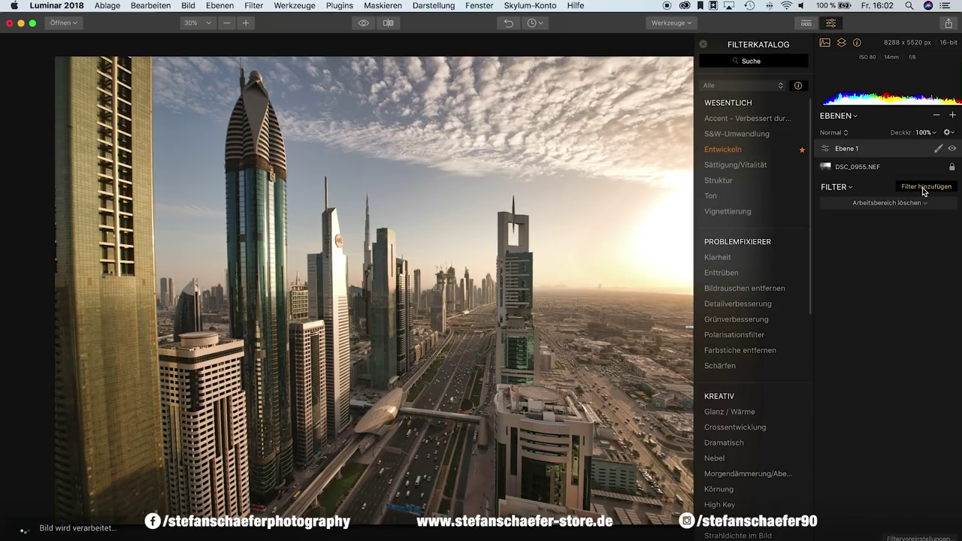
# Step: Add the S&W-Umwandlung filter to Ebene 1
pyautogui.click(922, 187)
pyautogui.click(922, 187)
pyautogui.moveTo(722, 149)
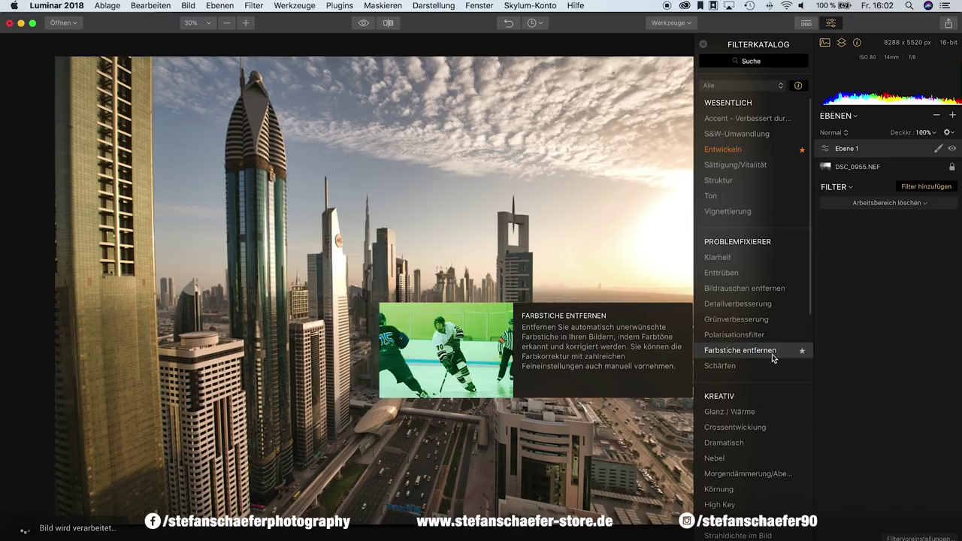
pyautogui.click(758, 139)
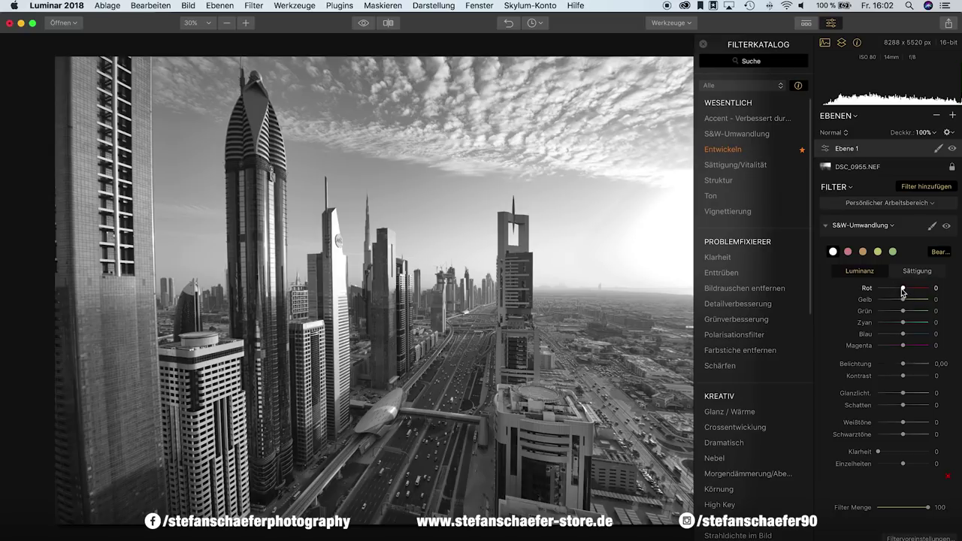
# Step: Darken the sky and set Kontrast 37, Glanzlicht -48 and Klarheit 33
pyautogui.moveTo(904, 336)
pyautogui.mouseDown()
pyautogui.moveTo(889, 337)
pyautogui.moveTo(891, 323)
pyautogui.mouseUp()
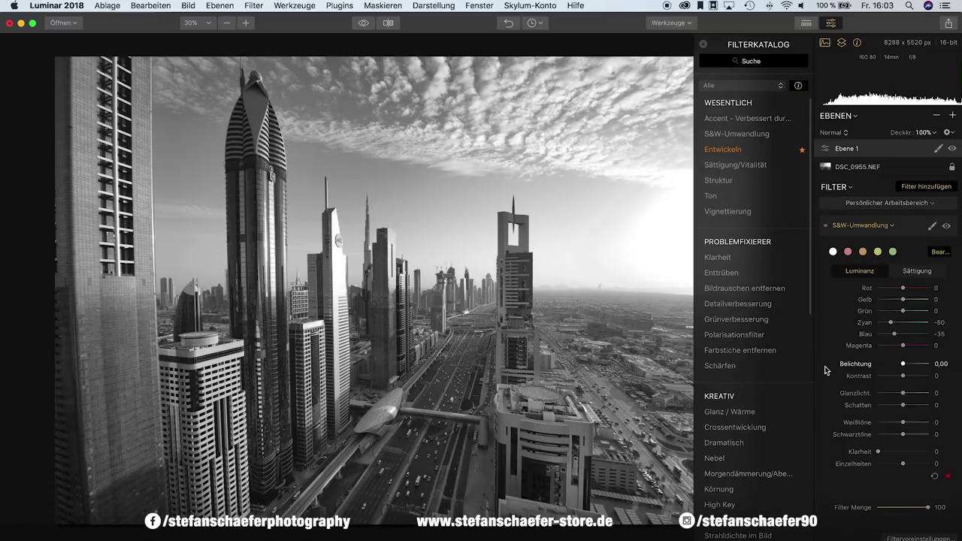
pyautogui.moveTo(903, 375); pyautogui.dragTo(916, 377)
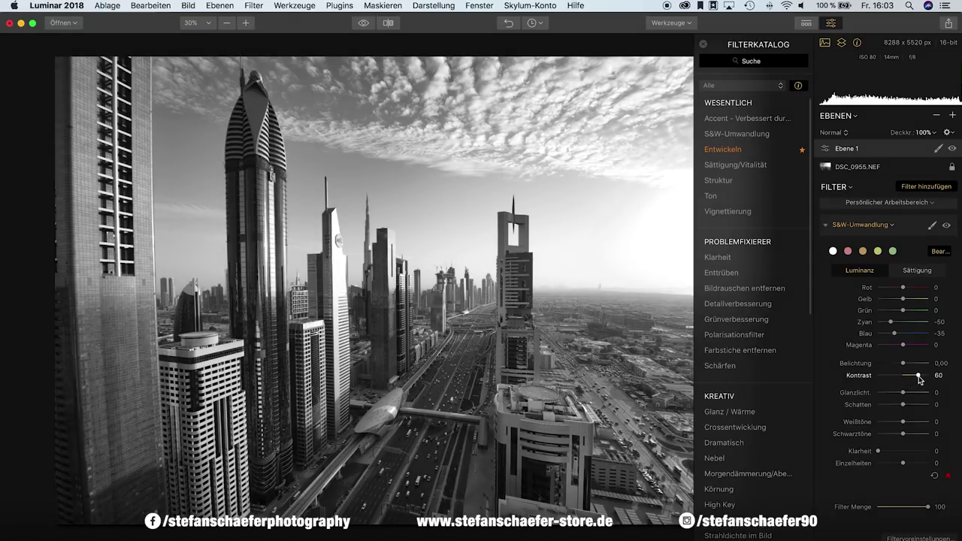
pyautogui.moveTo(916, 376); pyautogui.dragTo(890, 392)
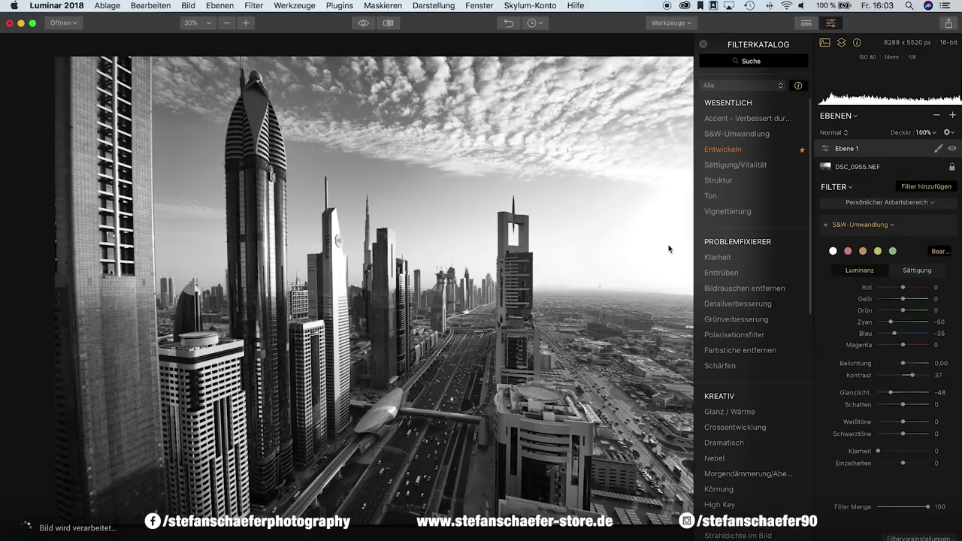
pyautogui.scroll(-1, 752, 338)
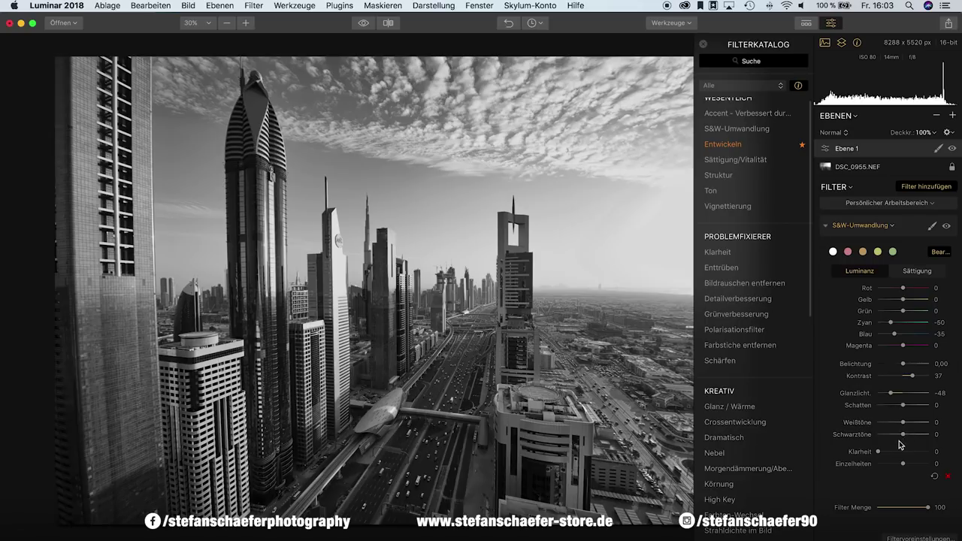
pyautogui.moveTo(891, 451); pyautogui.dragTo(895, 454)
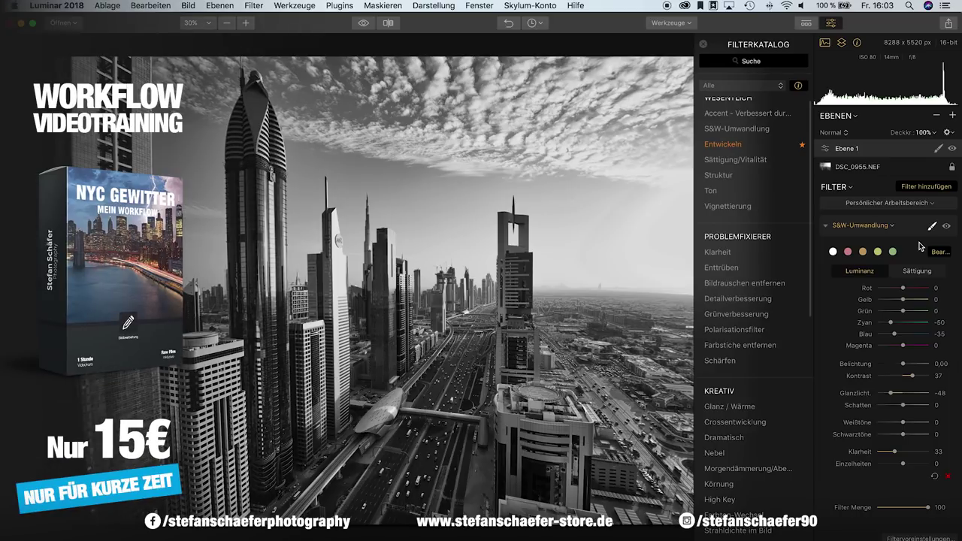
# Step: Set Ebene 1's blend mode to Weiches Licht
pyautogui.click(845, 133)
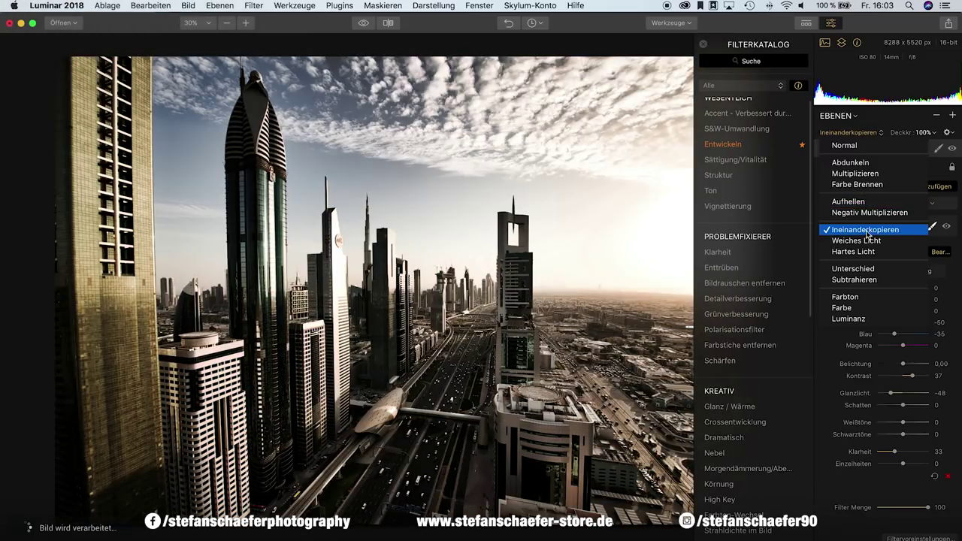
pyautogui.click(867, 239)
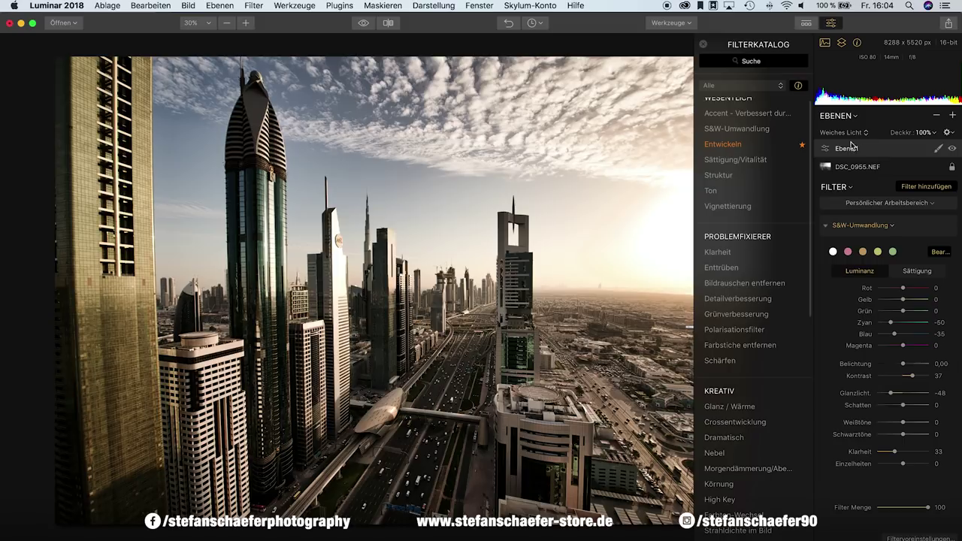
# Step: Set Ebene 1's opacity (Deckkr.) to 50%
pyautogui.click(928, 133)
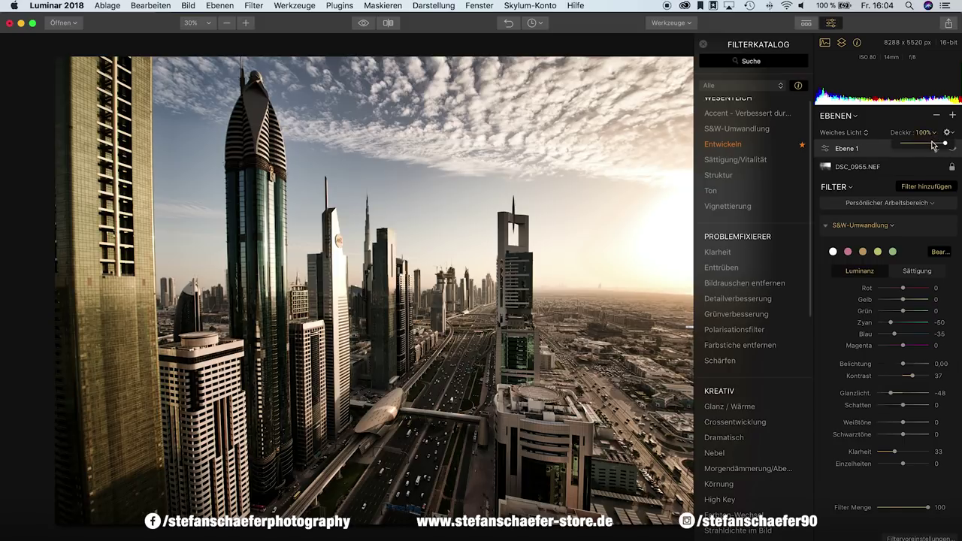
pyautogui.moveTo(932, 145); pyautogui.dragTo(928, 146)
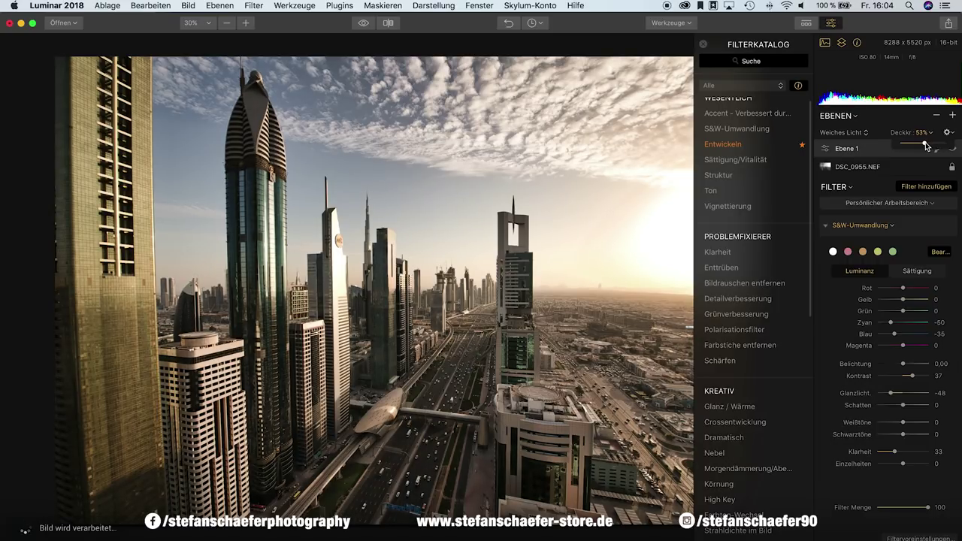
pyautogui.moveTo(926, 146); pyautogui.dragTo(925, 145)
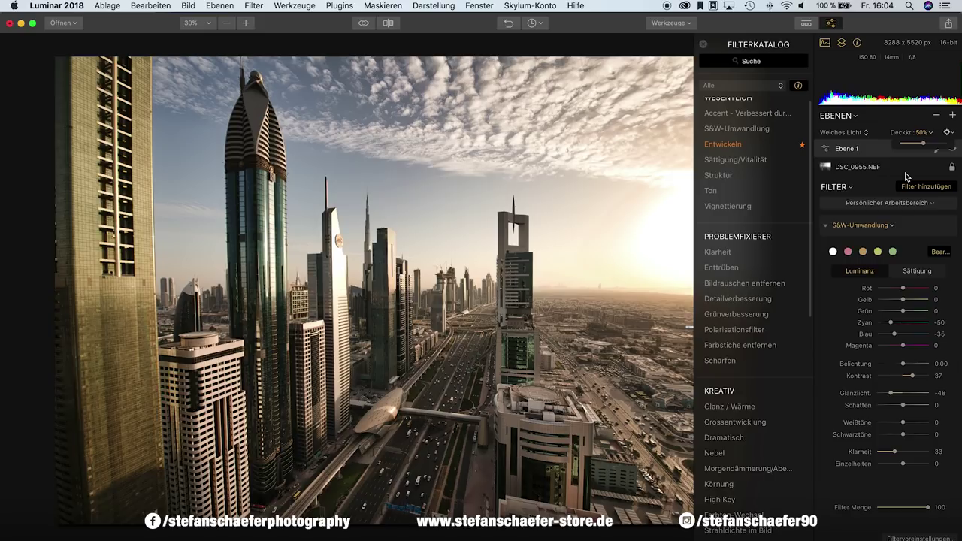
pyautogui.click(900, 124)
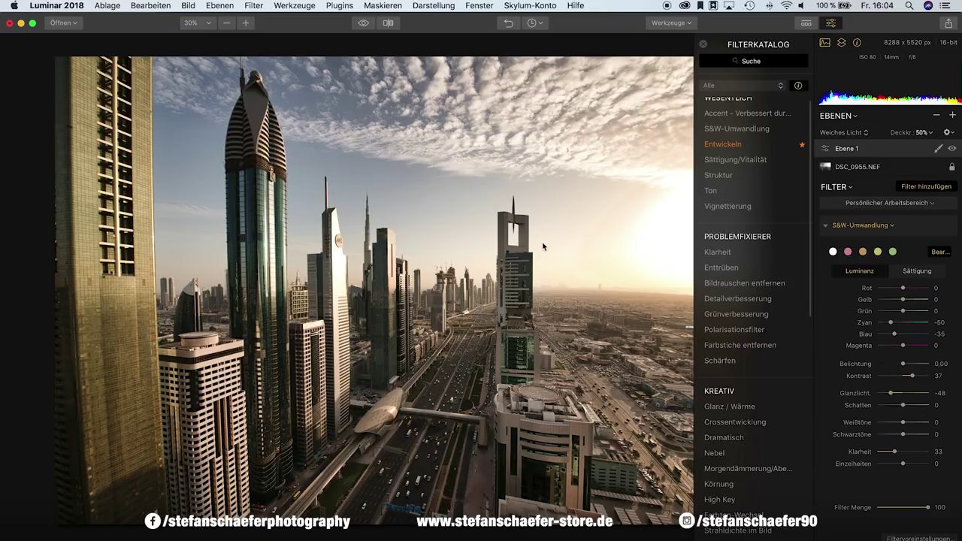
# Step: Toggle Ebene 1 off and on to compare, then bring up its masking options
pyautogui.click(953, 150)
pyautogui.click(952, 150)
pyautogui.click(953, 149)
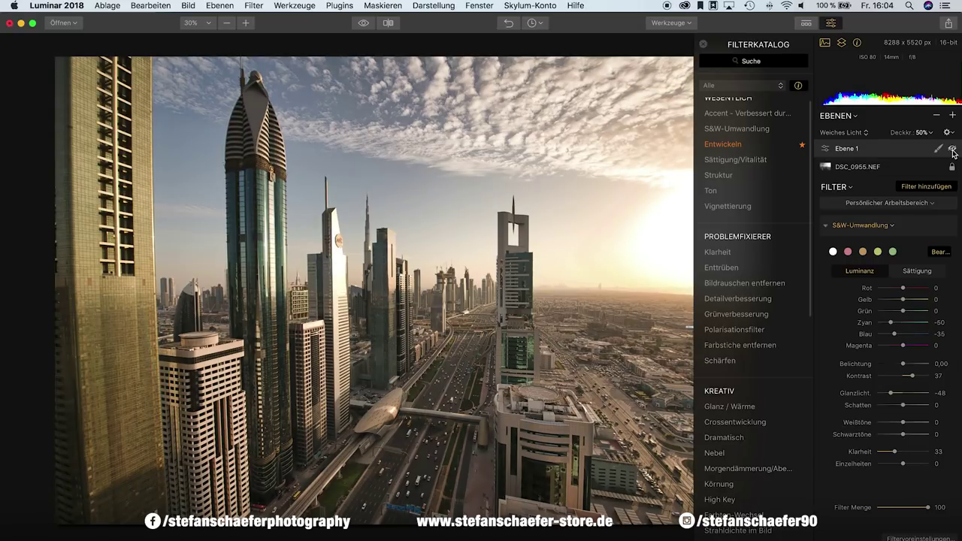
pyautogui.click(952, 150)
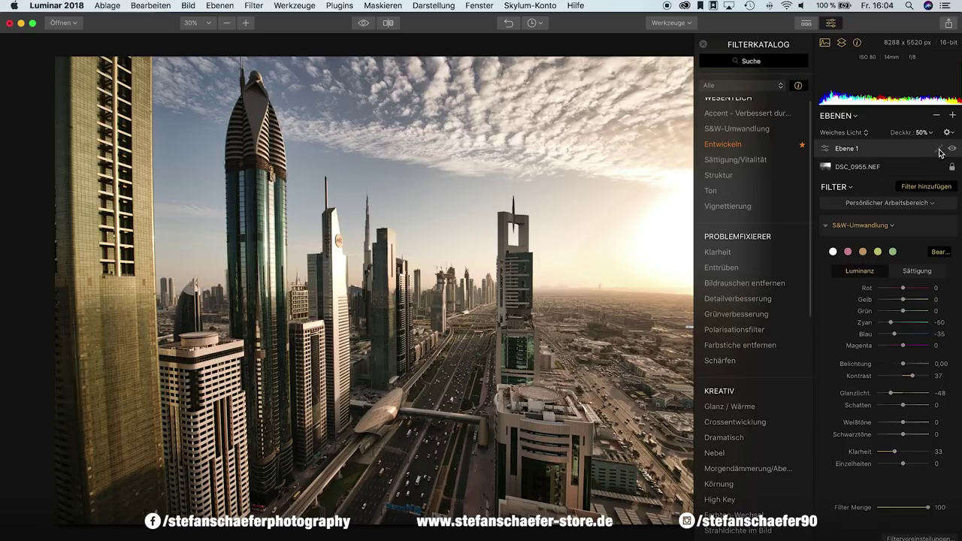
pyautogui.click(938, 149)
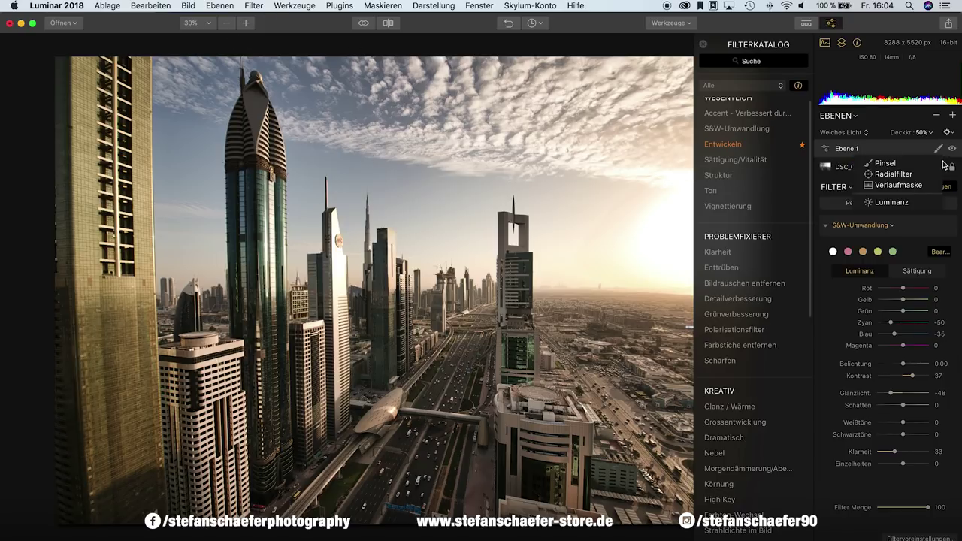
# Step: Start a Pinsel mask in Radieren mode with the red mask overlay visible
pyautogui.click(895, 164)
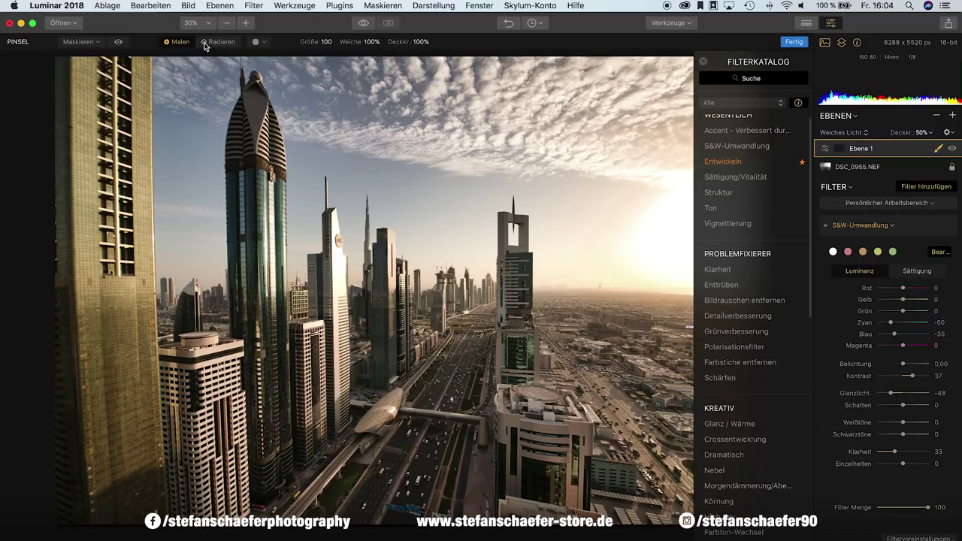
pyautogui.click(205, 42)
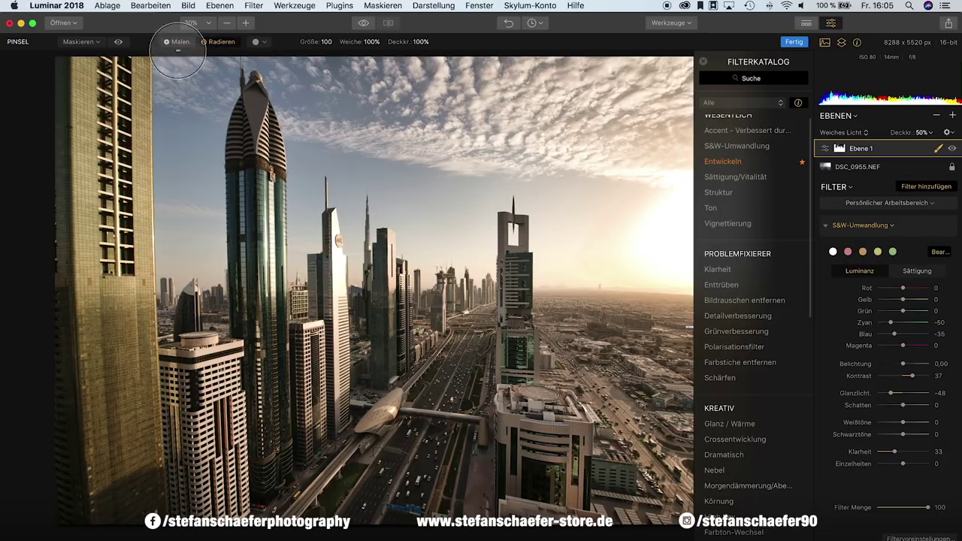
pyautogui.click(118, 42)
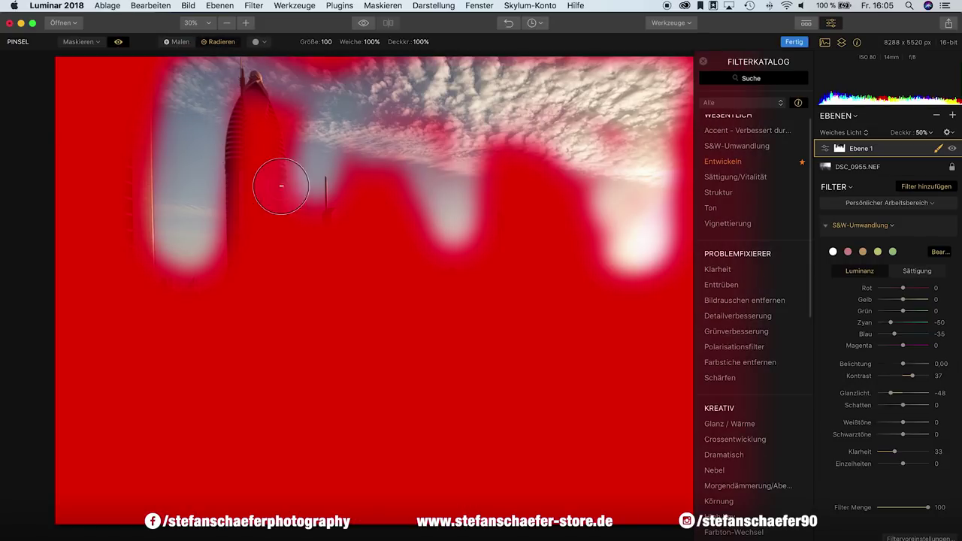
# Step: Erase the mask across the sky and tower tops, then hide the overlay
pyautogui.moveTo(435, 219)
pyautogui.mouseDown()
pyautogui.moveTo(671, 173)
pyautogui.moveTo(699, 75)
pyautogui.mouseUp()
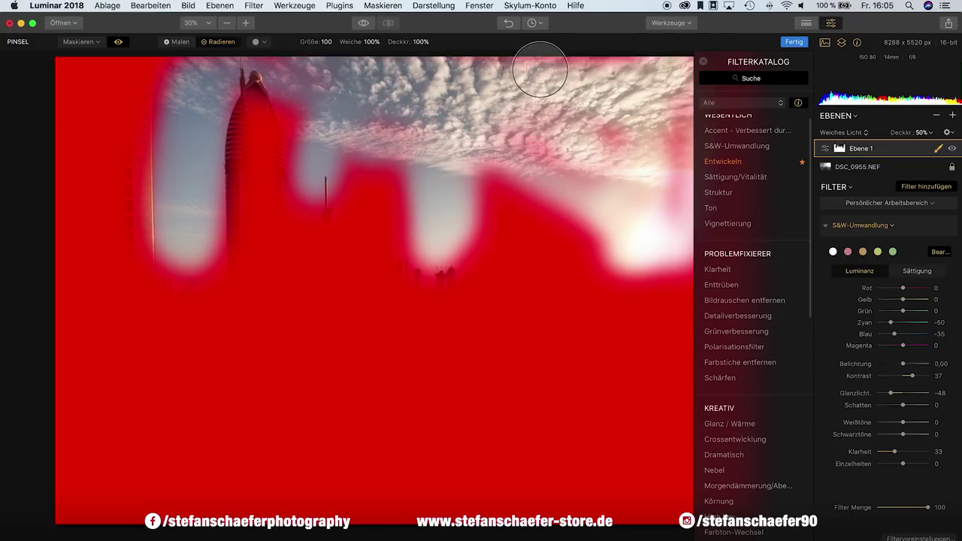
pyautogui.moveTo(275, 79)
pyautogui.mouseDown()
pyautogui.moveTo(172, 76)
pyautogui.moveTo(172, 64)
pyautogui.moveTo(184, 66)
pyautogui.mouseUp()
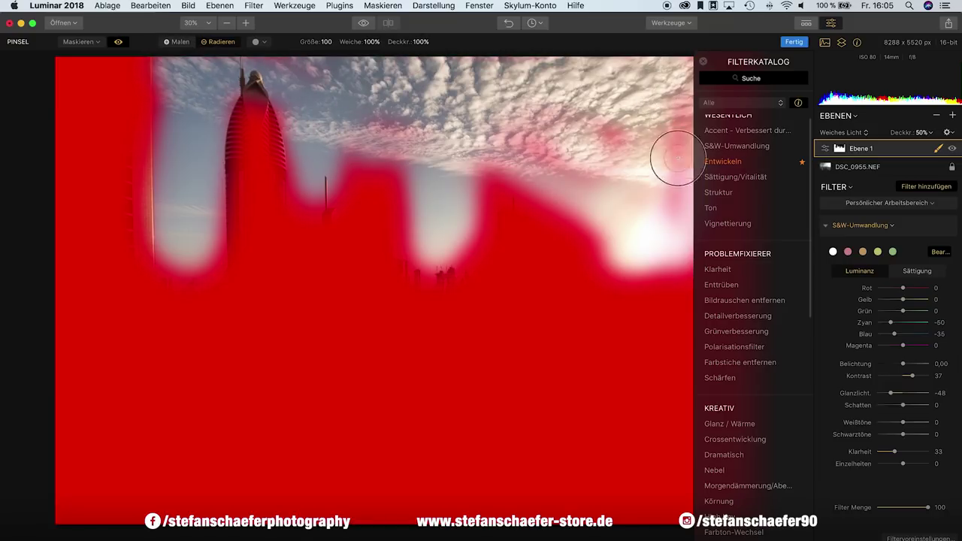
pyautogui.moveTo(647, 133)
pyautogui.mouseDown()
pyautogui.moveTo(681, 276)
pyautogui.moveTo(627, 266)
pyautogui.moveTo(569, 226)
pyautogui.mouseUp()
pyautogui.moveTo(560, 117)
pyautogui.mouseDown()
pyautogui.moveTo(619, 146)
pyautogui.moveTo(559, 163)
pyautogui.moveTo(569, 251)
pyautogui.moveTo(603, 272)
pyautogui.moveTo(571, 268)
pyautogui.moveTo(563, 228)
pyautogui.moveTo(677, 258)
pyautogui.mouseUp()
pyautogui.moveTo(506, 197)
pyautogui.mouseDown()
pyautogui.moveTo(492, 189)
pyautogui.moveTo(476, 143)
pyautogui.moveTo(398, 118)
pyautogui.mouseUp()
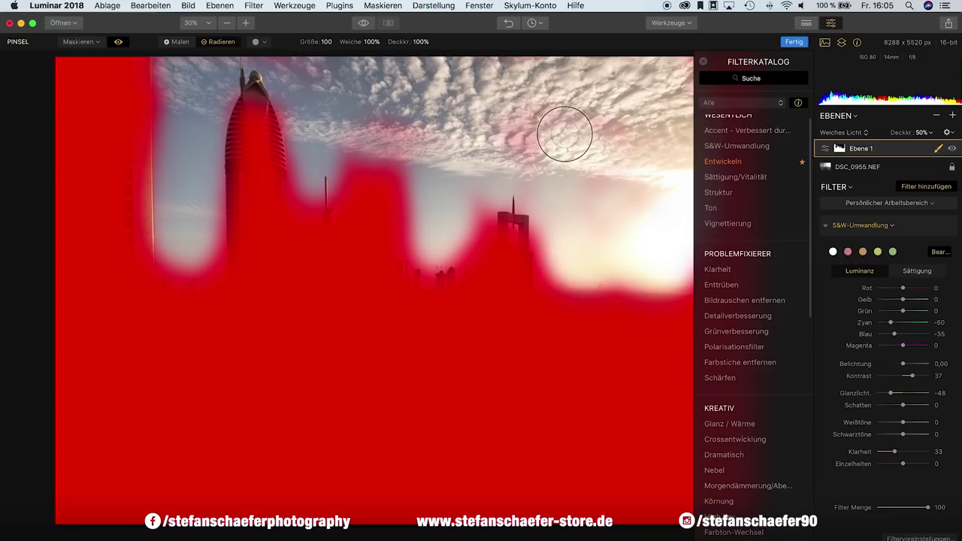
pyautogui.moveTo(883, 148)
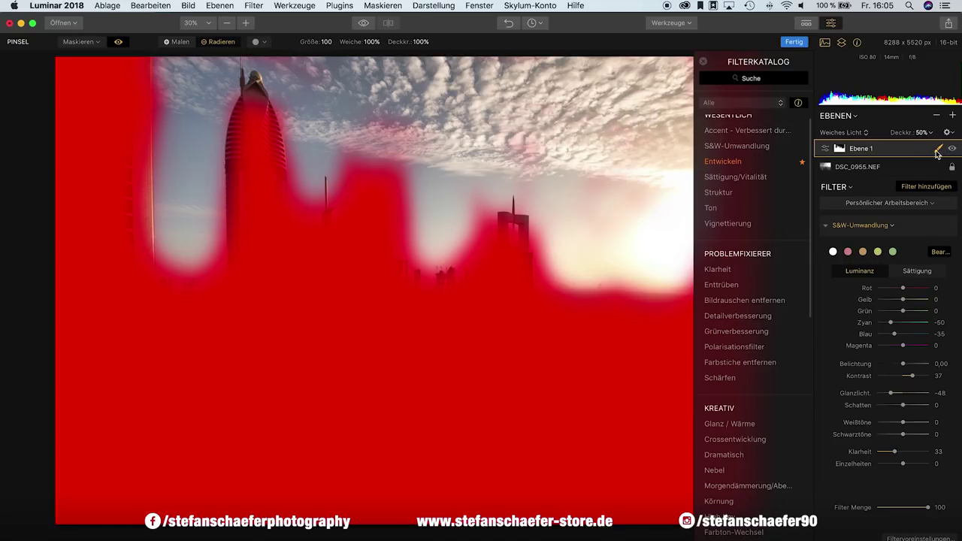
pyautogui.click(118, 42)
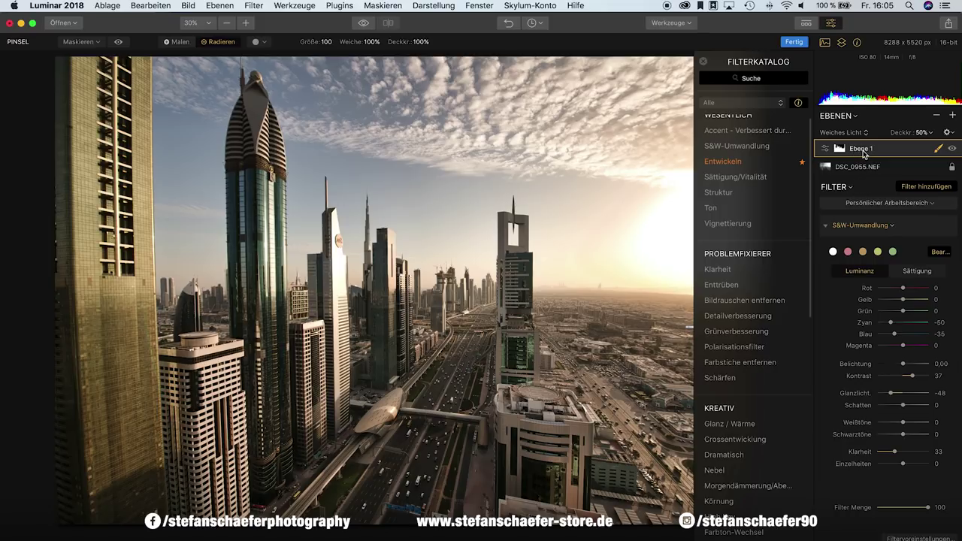
pyautogui.rightClick(863, 150)
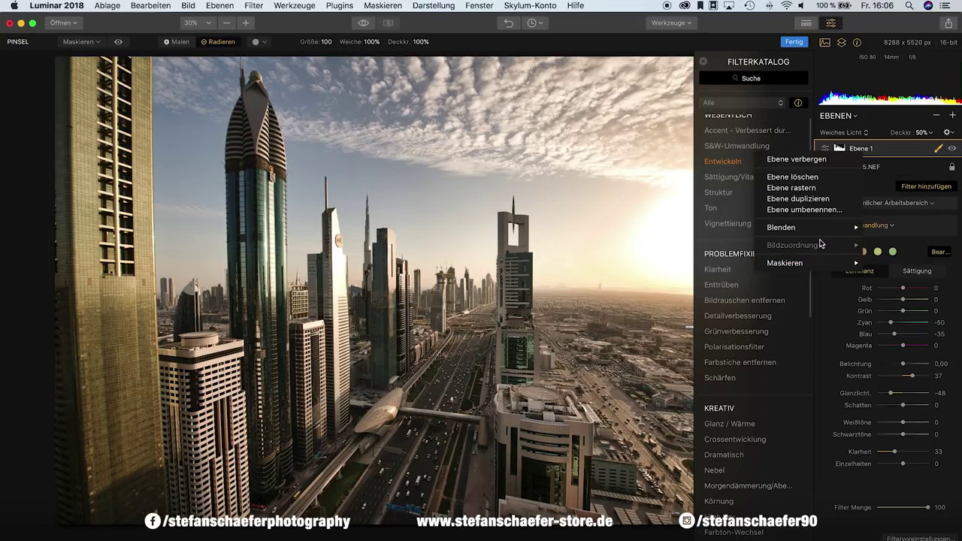
pyautogui.click(903, 158)
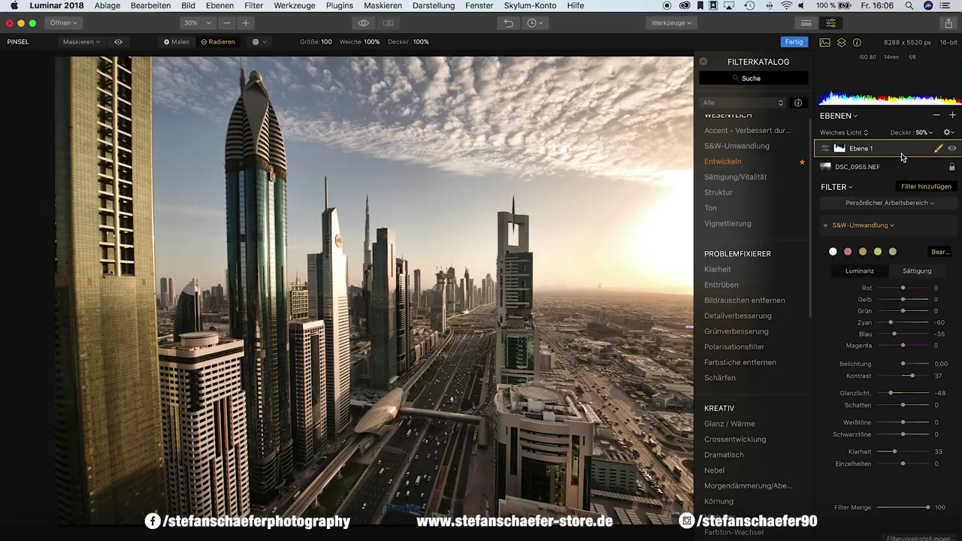